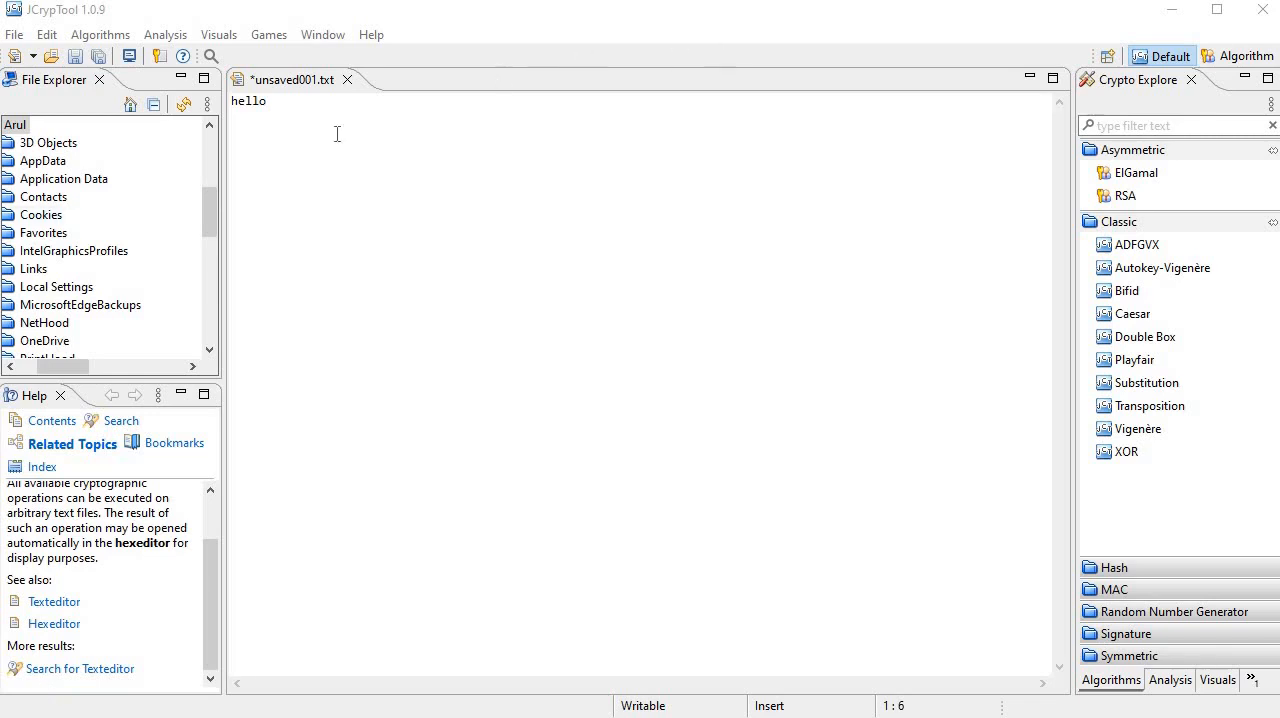
# Step: Delete the word hello from the unsaved001.txt editor
pyautogui.moveTo(267, 101); pyautogui.dragTo(232, 106)
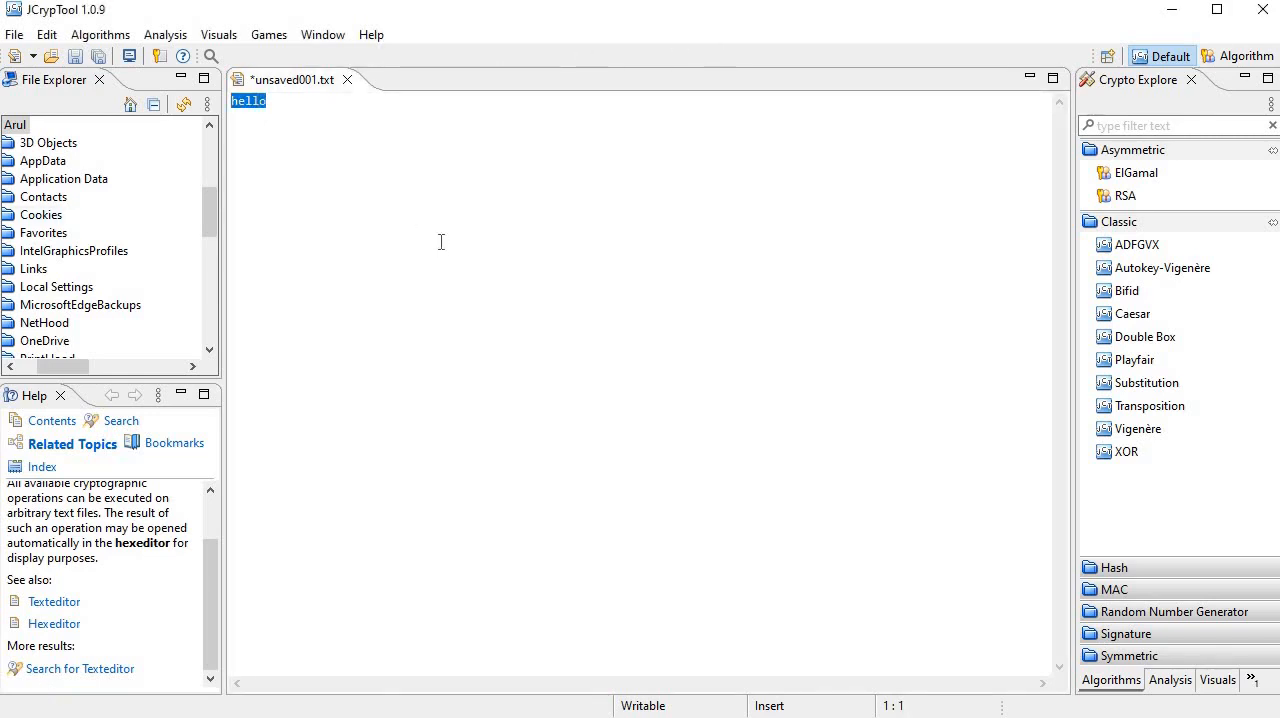
pyautogui.press('Delete')
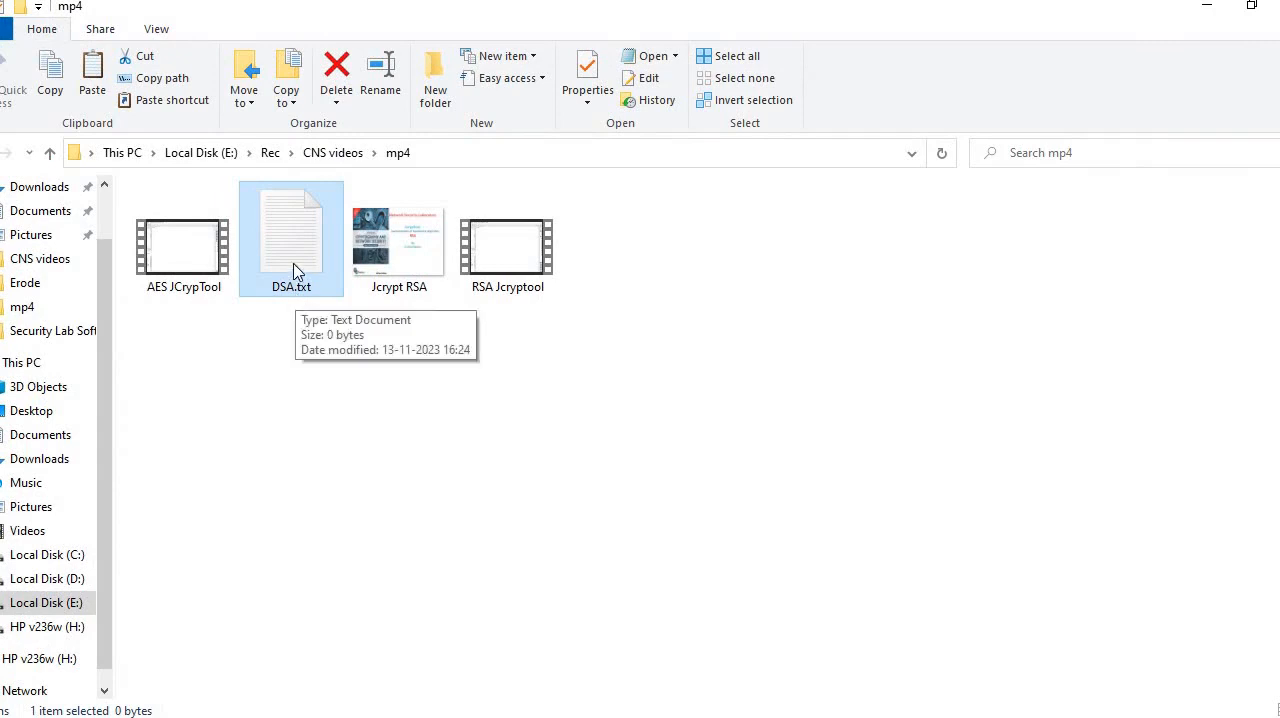
# Step: Open DSA.txt from the mp4 folder in Notepad to check its contents, close it, and switch back to JCrypTool
pyautogui.doubleClick(295, 263)
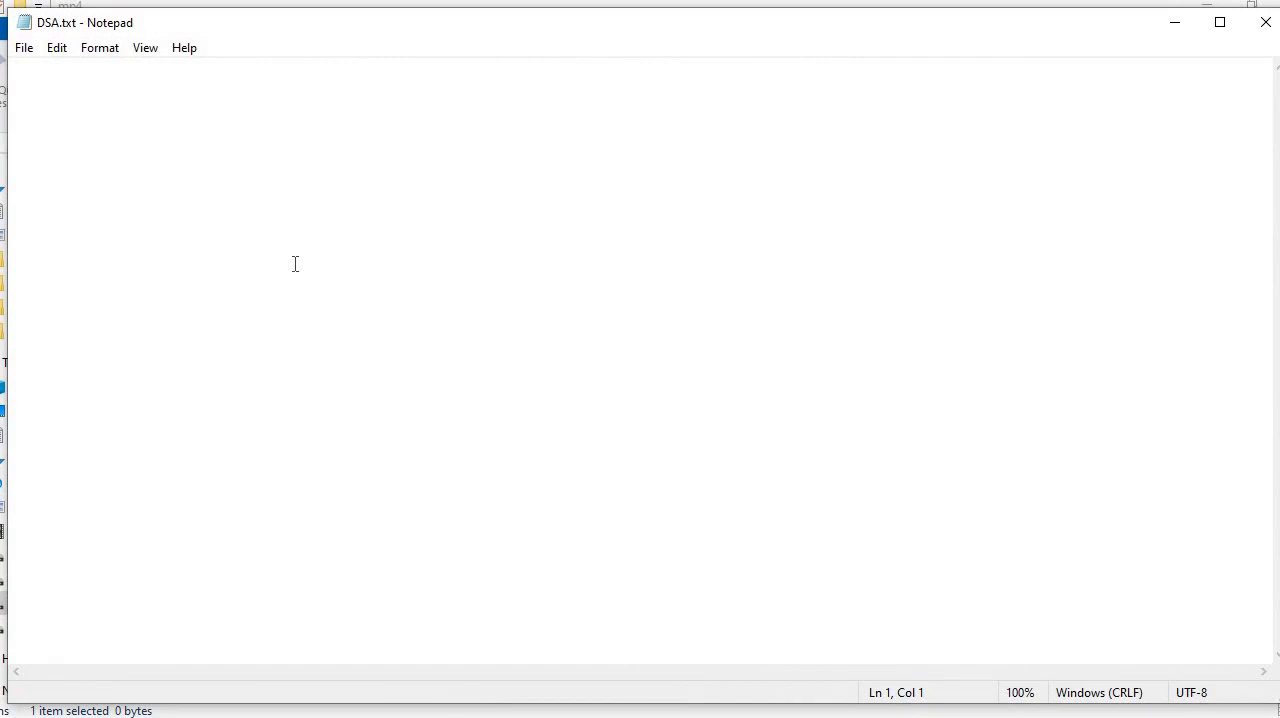
pyautogui.click(1268, 26)
pyautogui.click(465, 716)
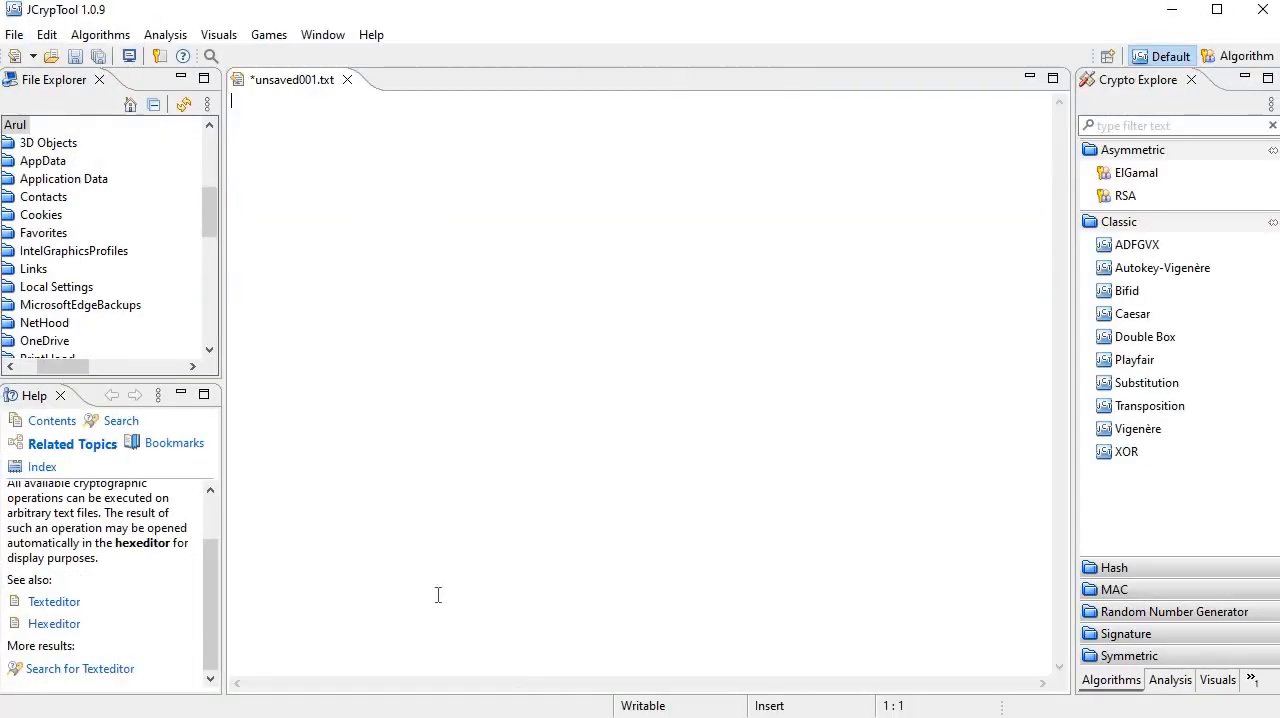
pyautogui.click(105, 36)
pyautogui.moveTo(145, 177)
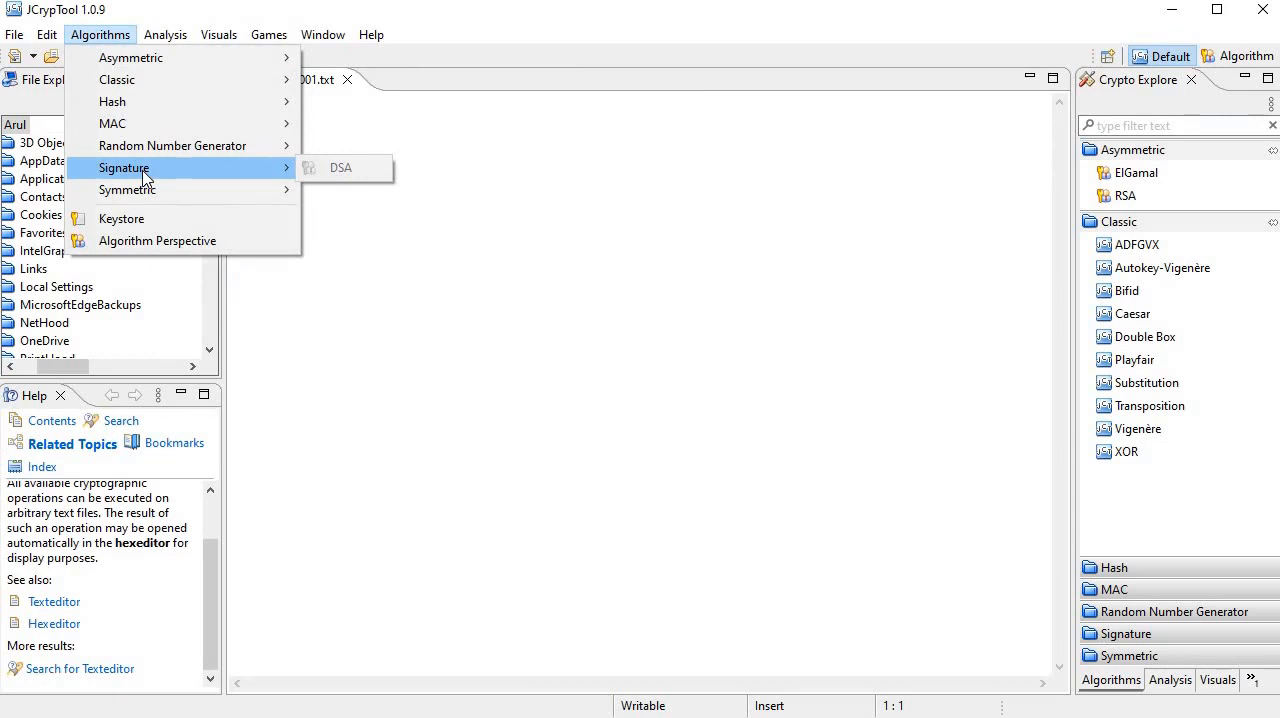
pyautogui.click(414, 227)
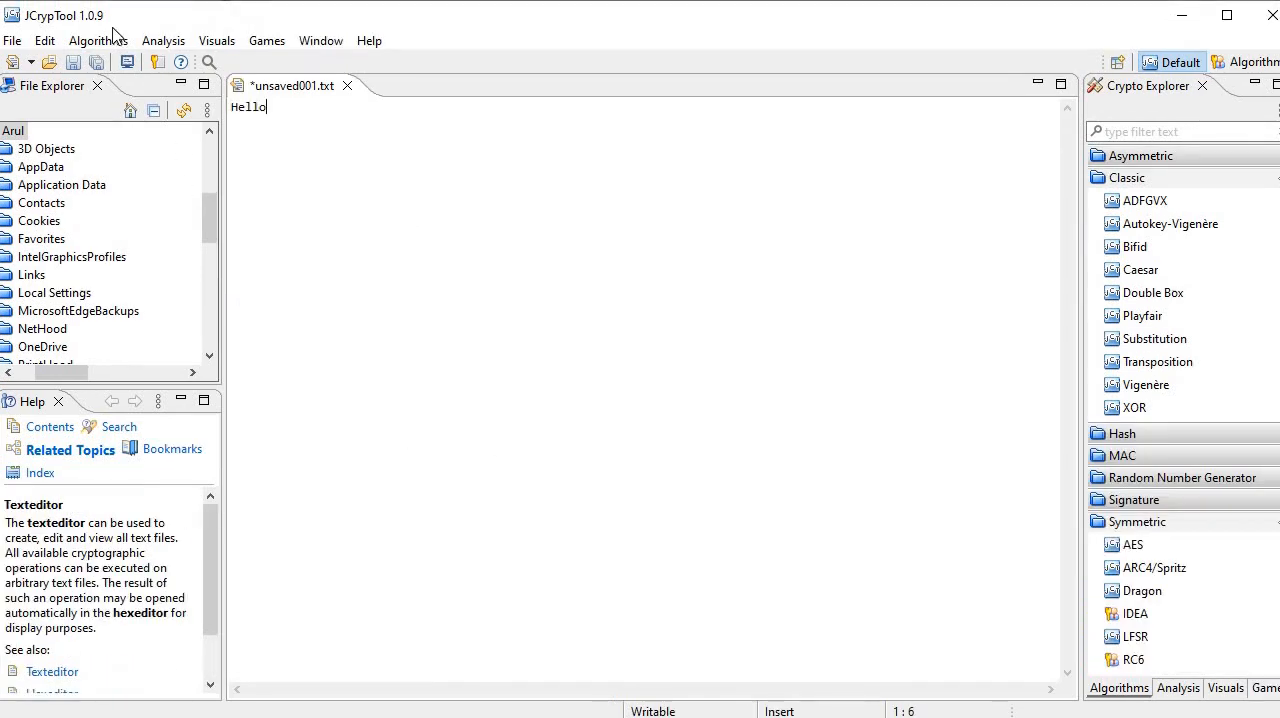
# Step: Start a DSA signature for the Hello text and create a new key pair for contact DSAkey, entering and confirming the key password
pyautogui.click(100, 40)
pyautogui.moveTo(172, 177)
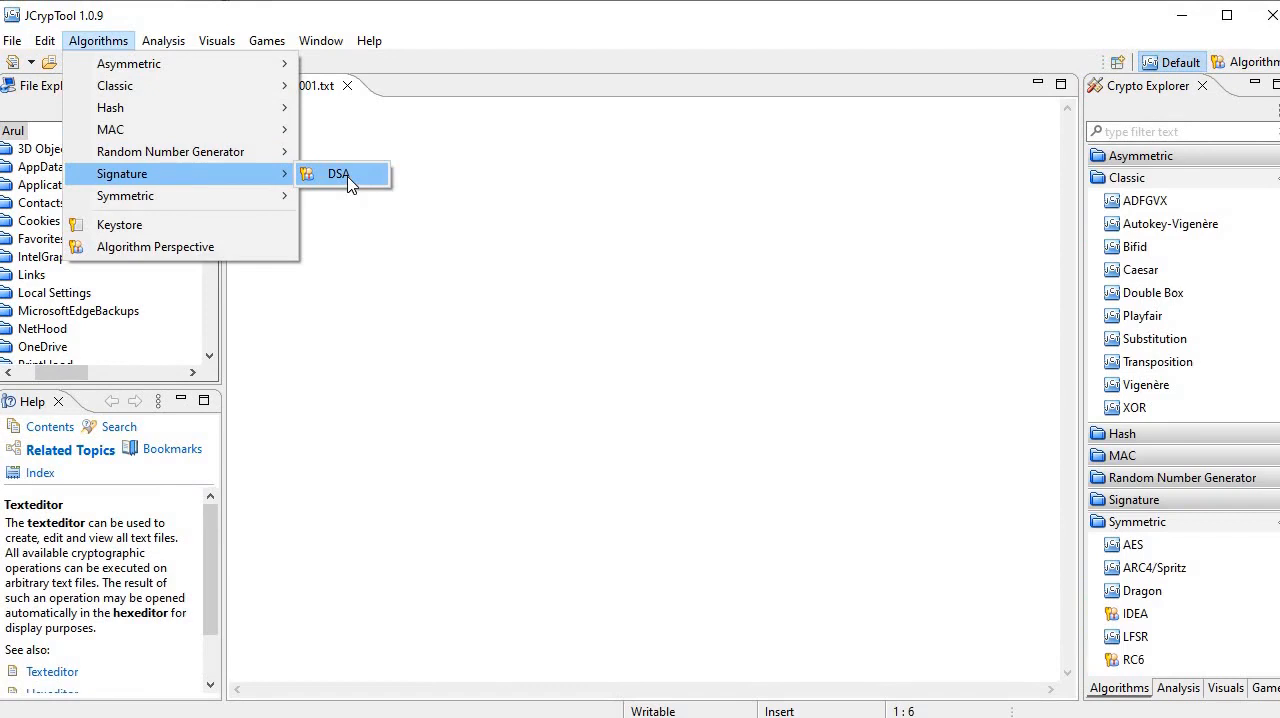
pyautogui.click(340, 174)
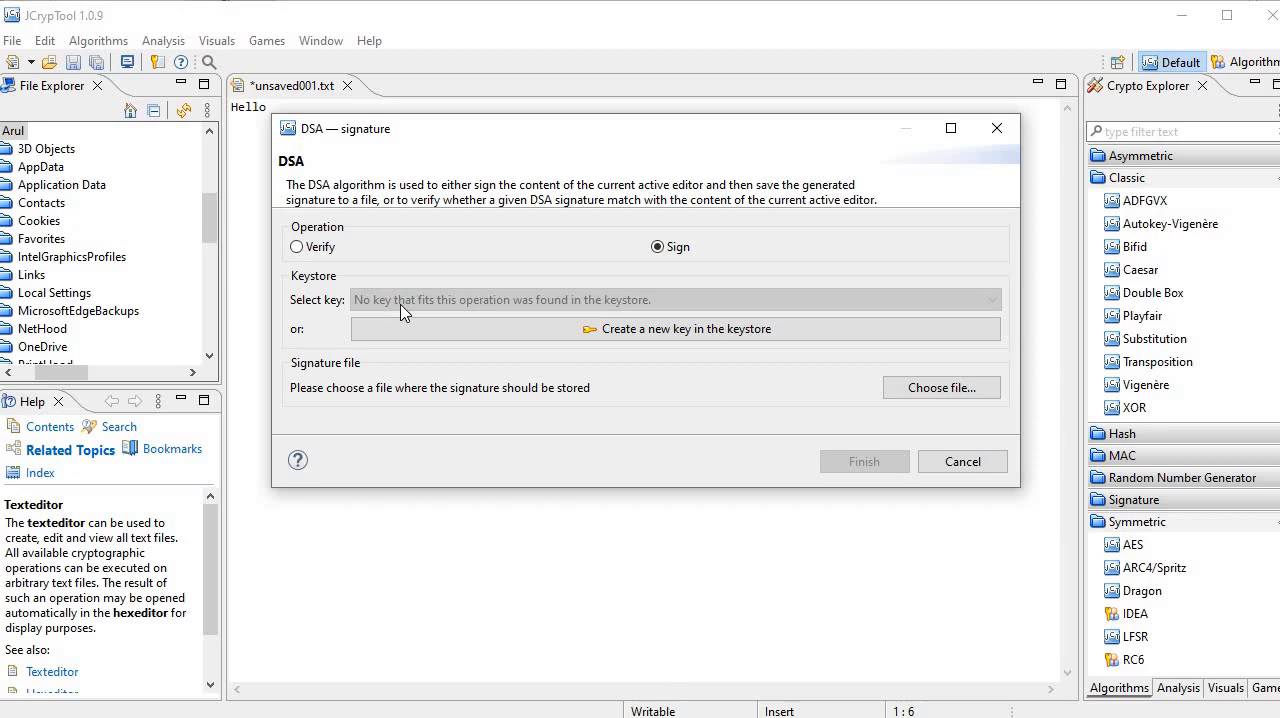
pyautogui.click(607, 337)
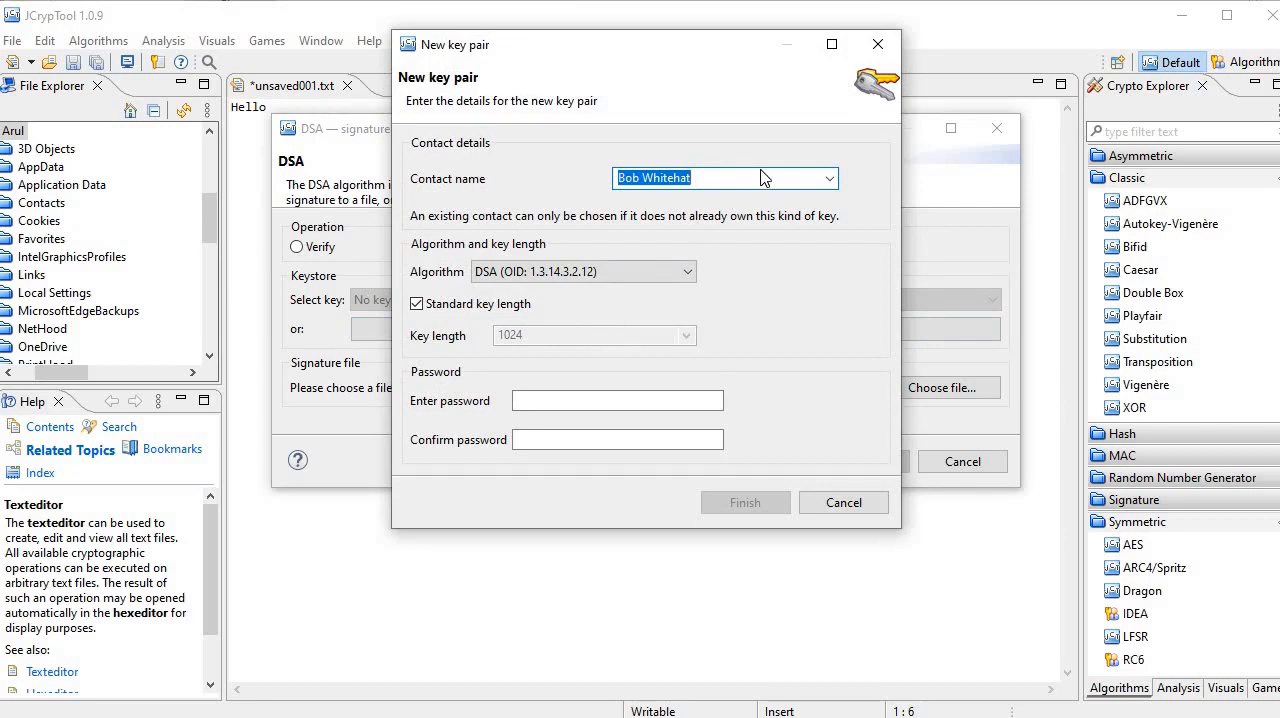
pyautogui.write('DSA')
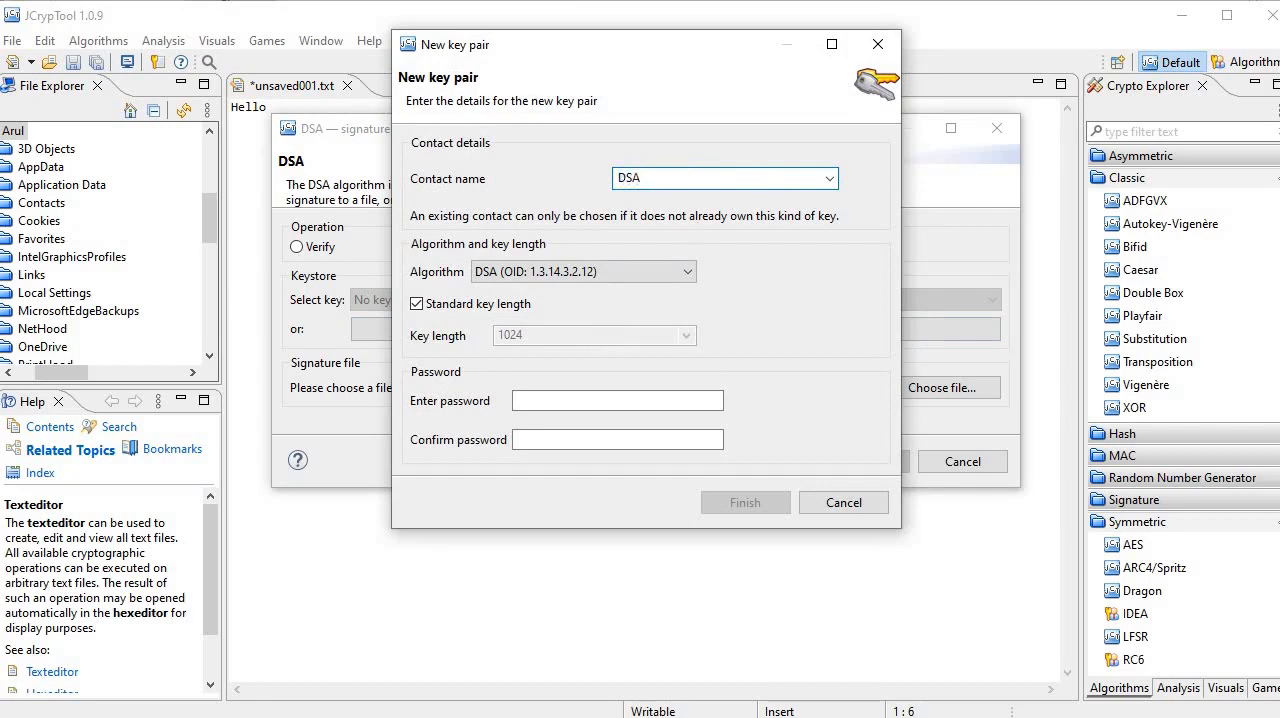
pyautogui.write('key')
pyautogui.click(591, 402)
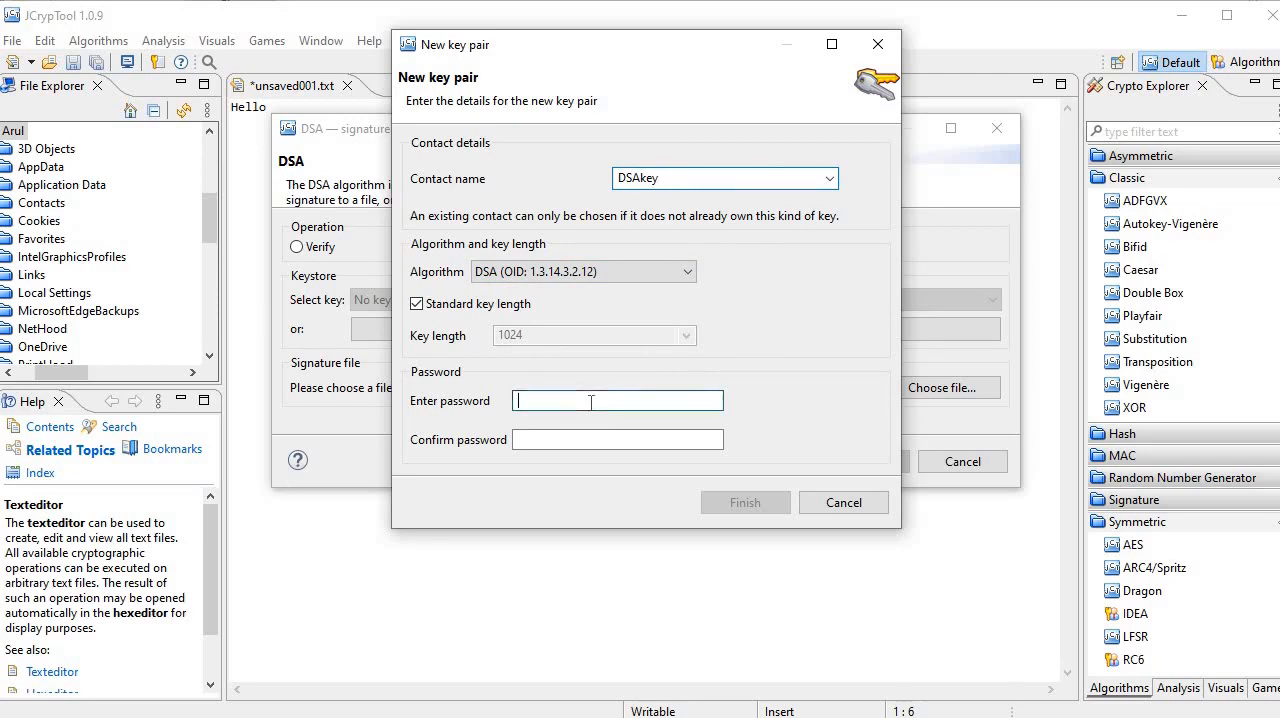
pyautogui.write('1234')
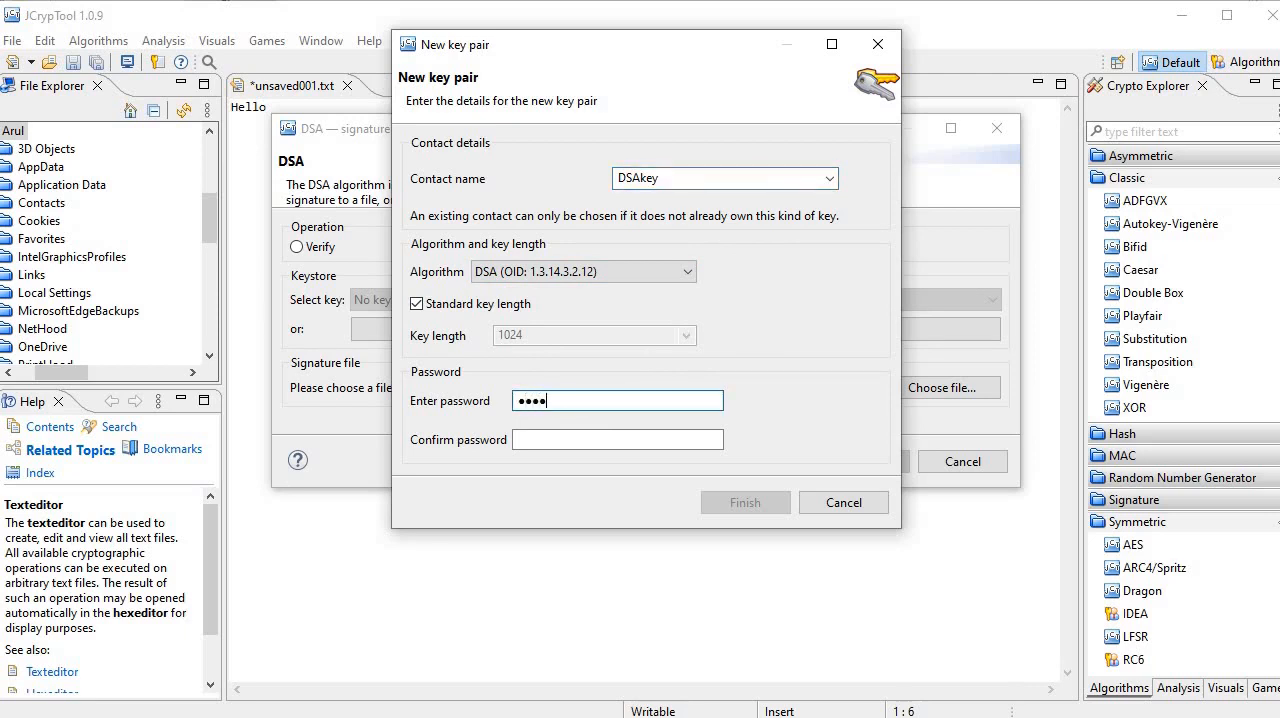
pyautogui.click(557, 439)
pyautogui.write('1')
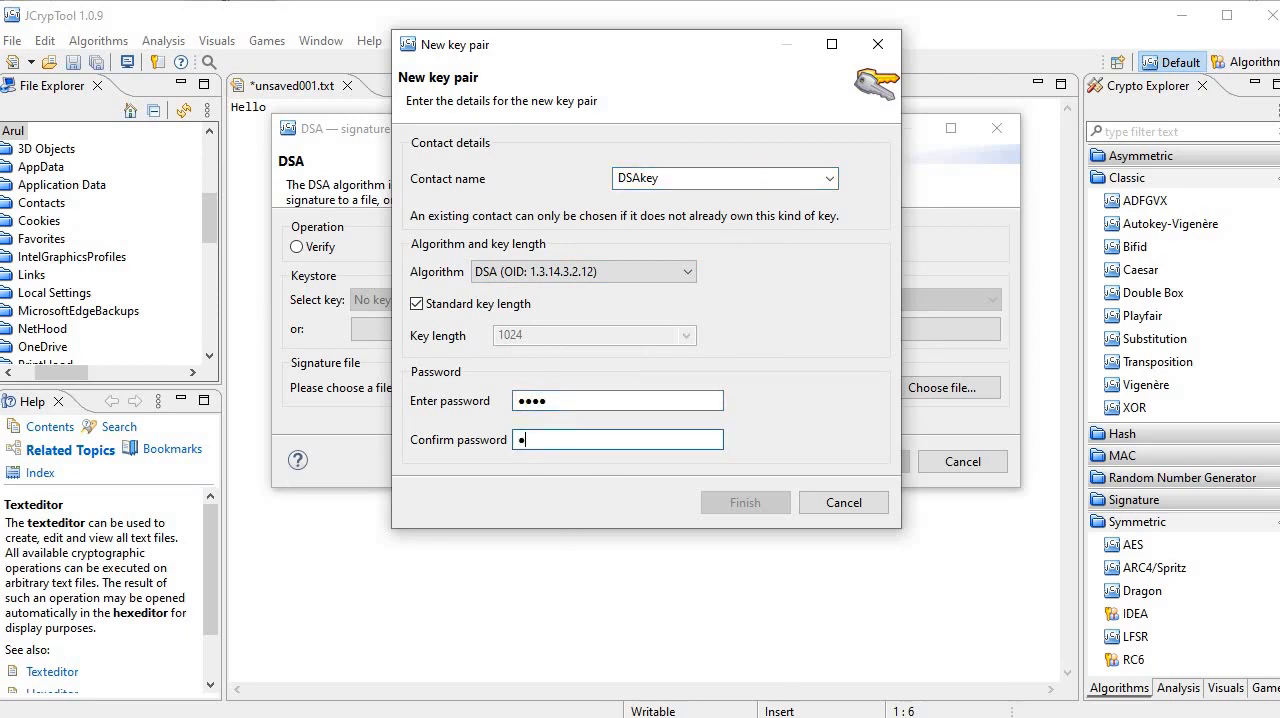
pyautogui.write('234')
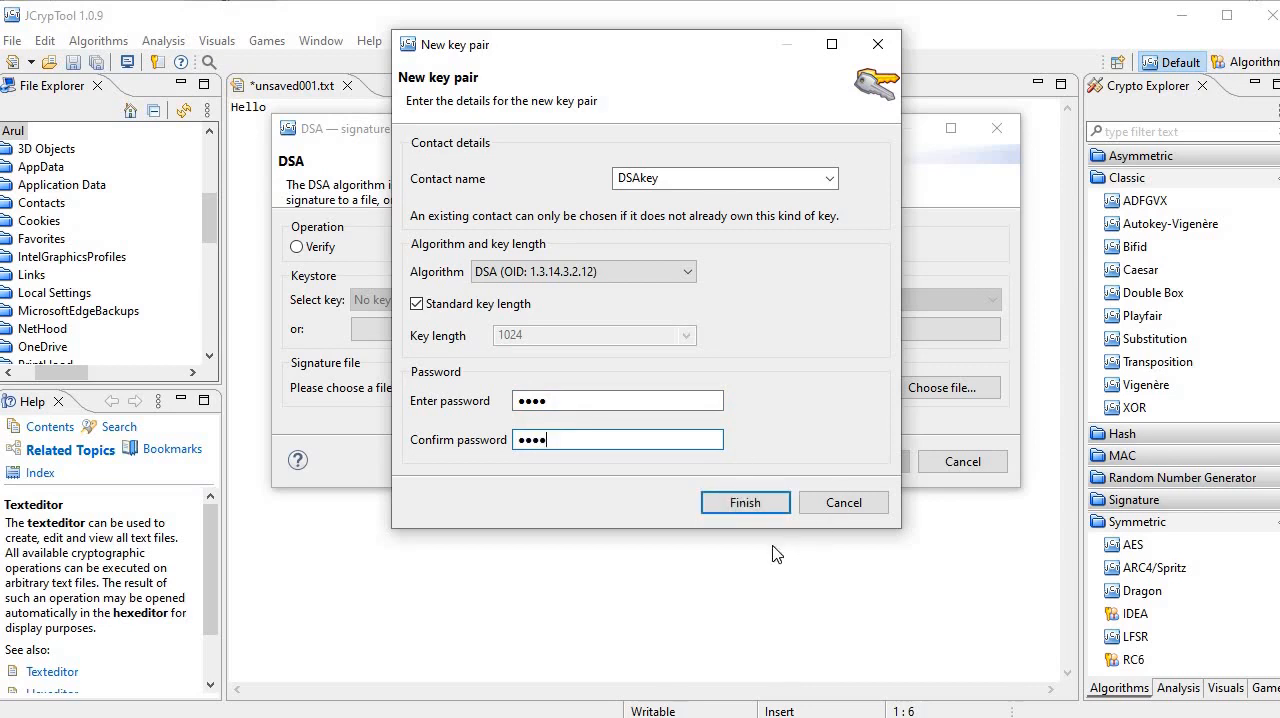
pyautogui.click(724, 510)
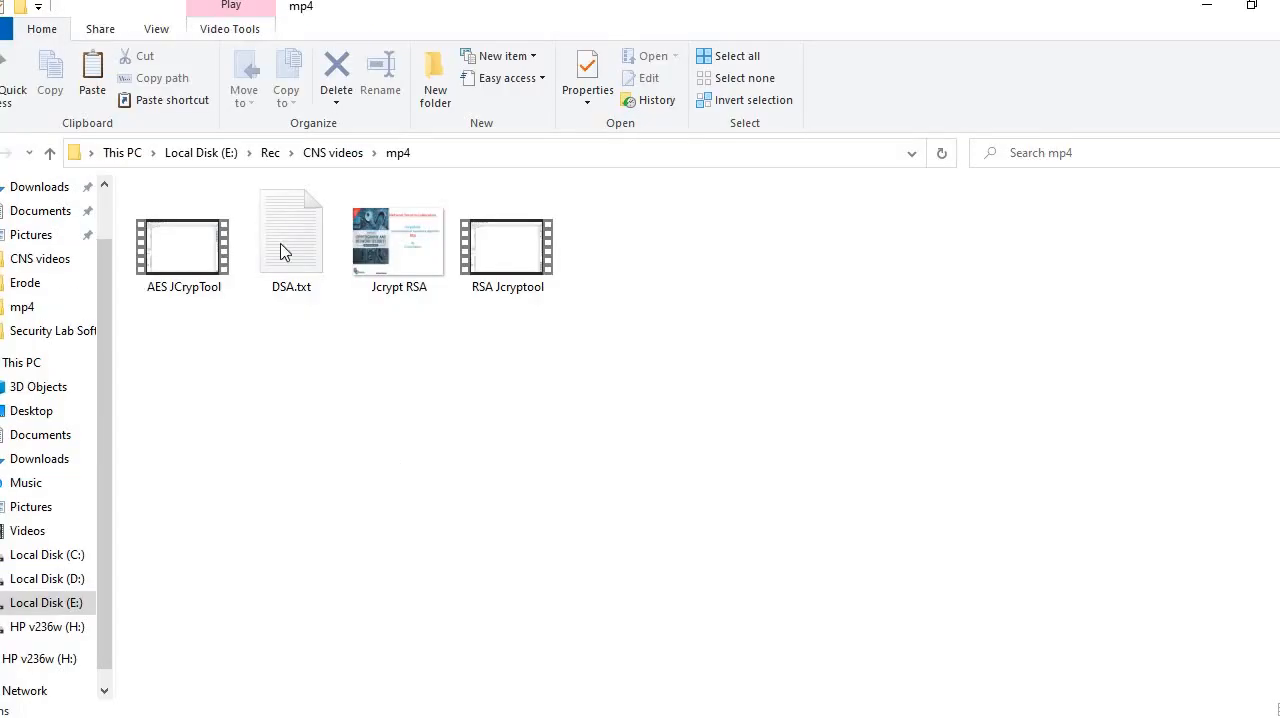
# Step: Check the contents of DSA.txt in Notepad and choose it in E:\Rec\CNS videos\mp4 as the signature file, agreeing to replace it
pyautogui.doubleClick(277, 262)
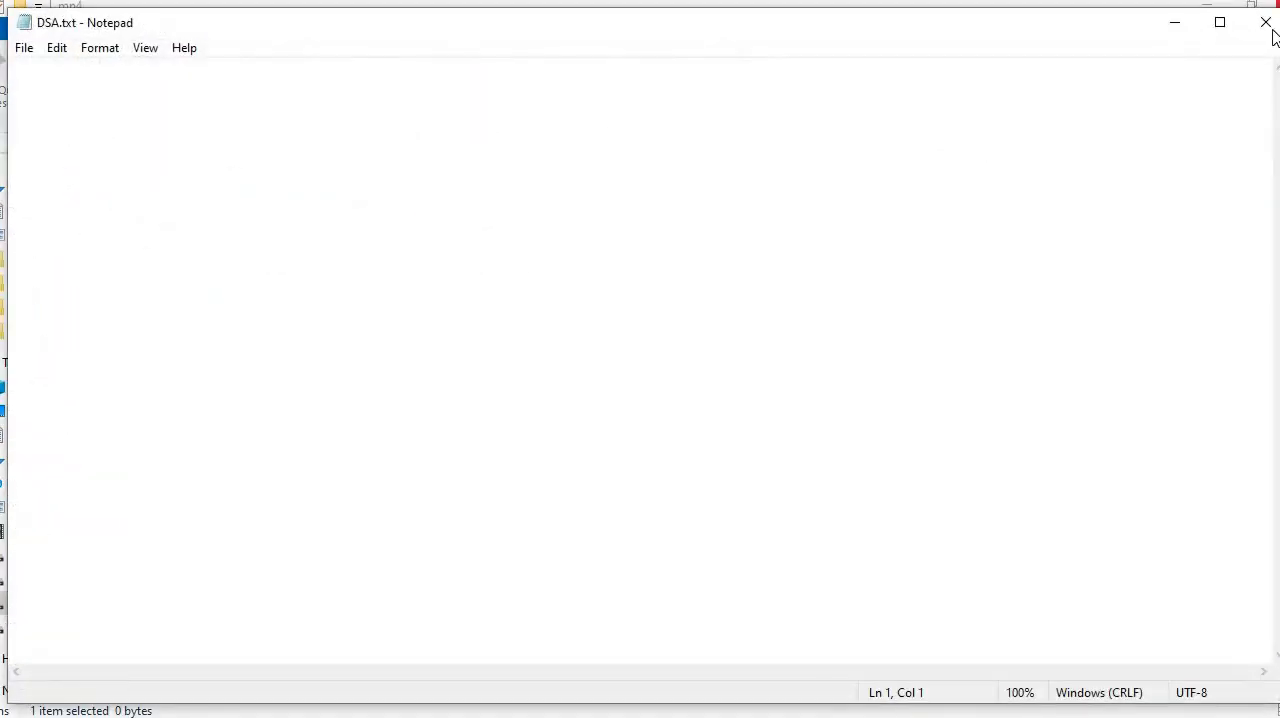
pyautogui.click(1265, 22)
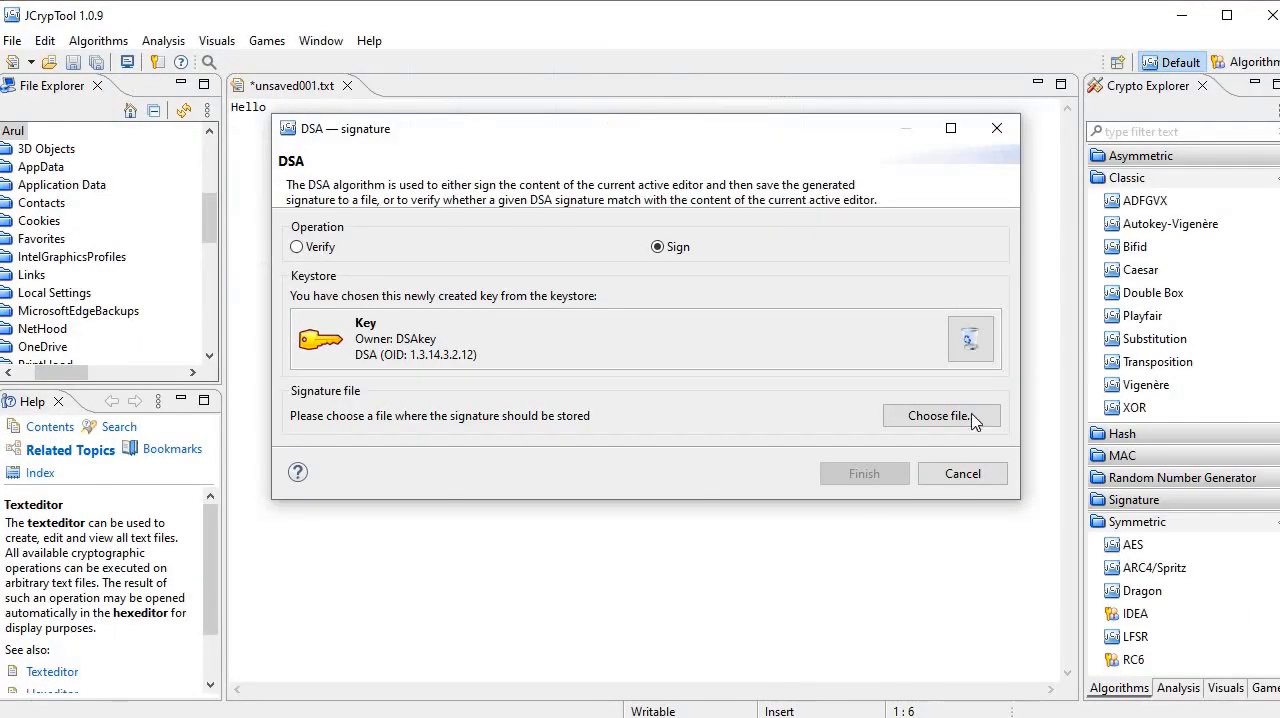
pyautogui.click(966, 415)
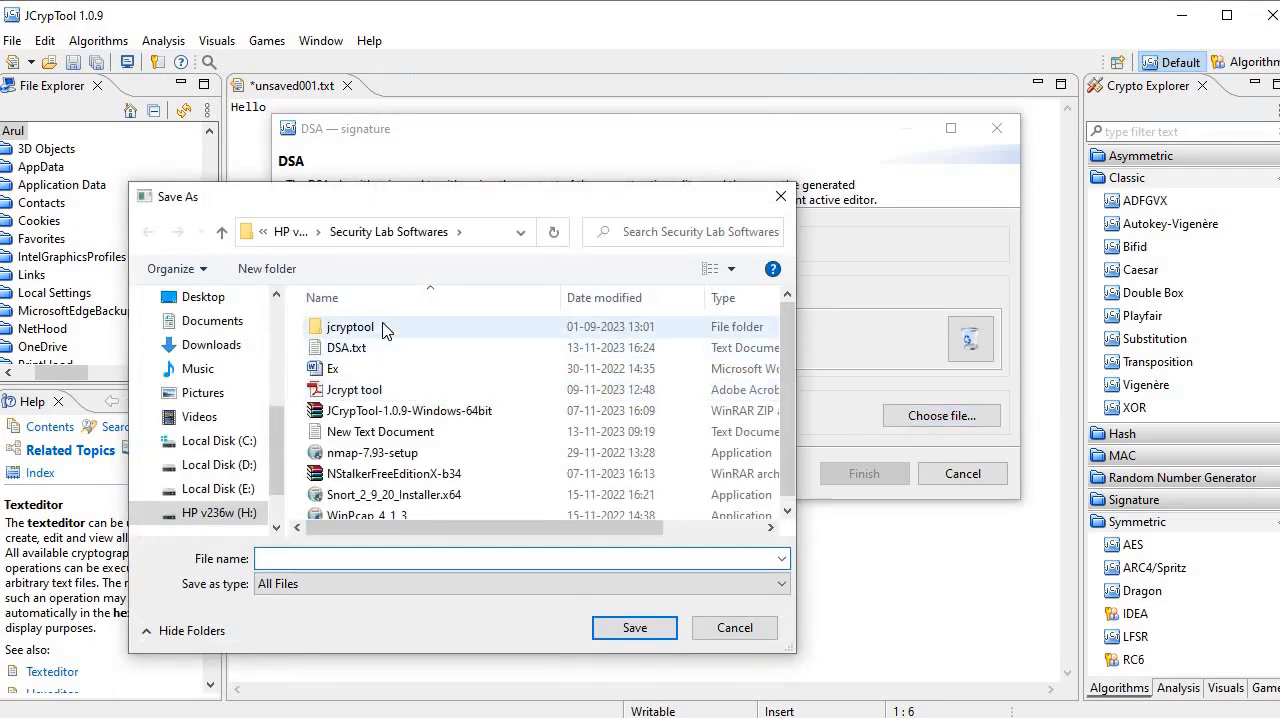
pyautogui.click(218, 488)
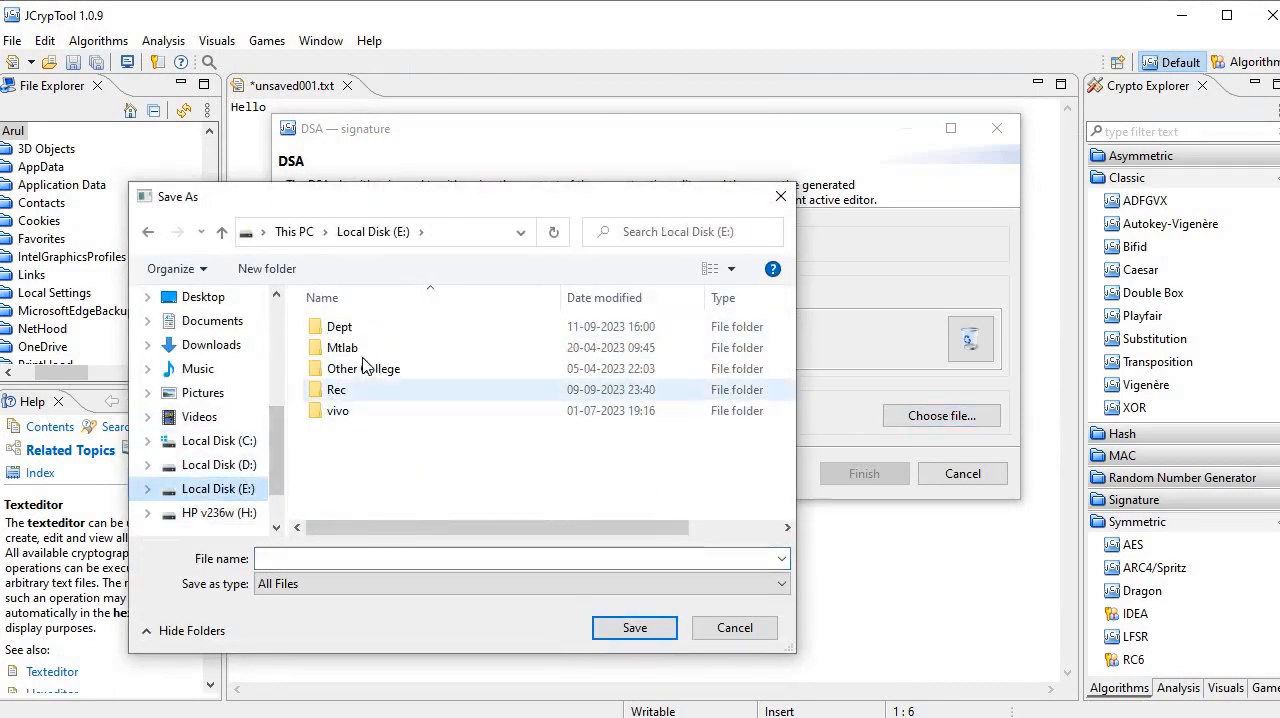
pyautogui.click(350, 389)
pyautogui.doubleClick(350, 389)
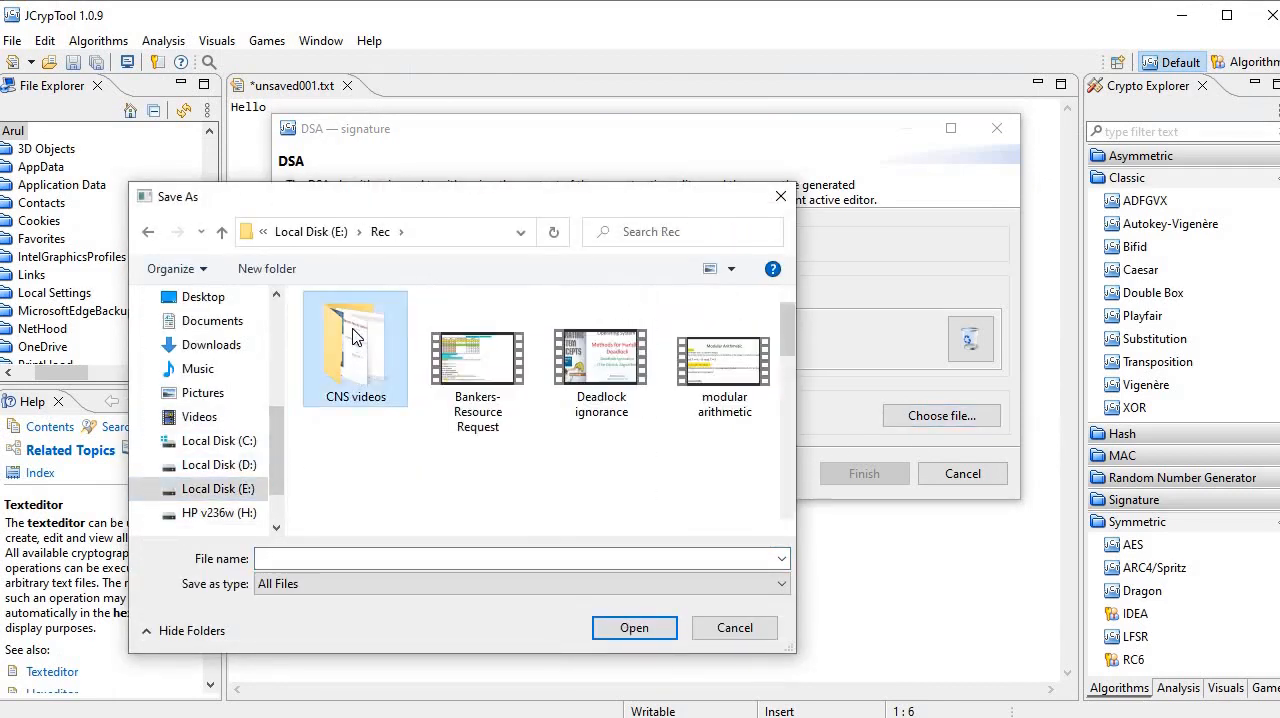
pyautogui.doubleClick(356, 362)
pyautogui.doubleClick(358, 340)
pyautogui.click(472, 355)
pyautogui.doubleClick(472, 355)
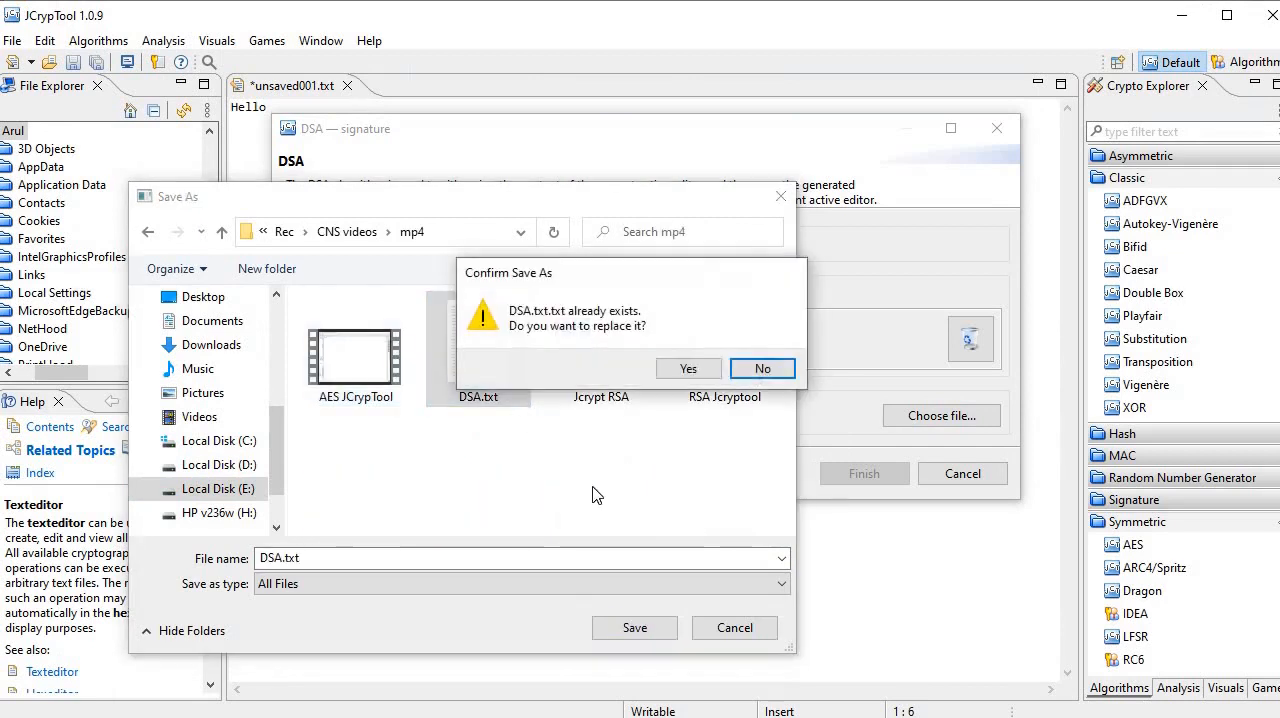
pyautogui.click(689, 366)
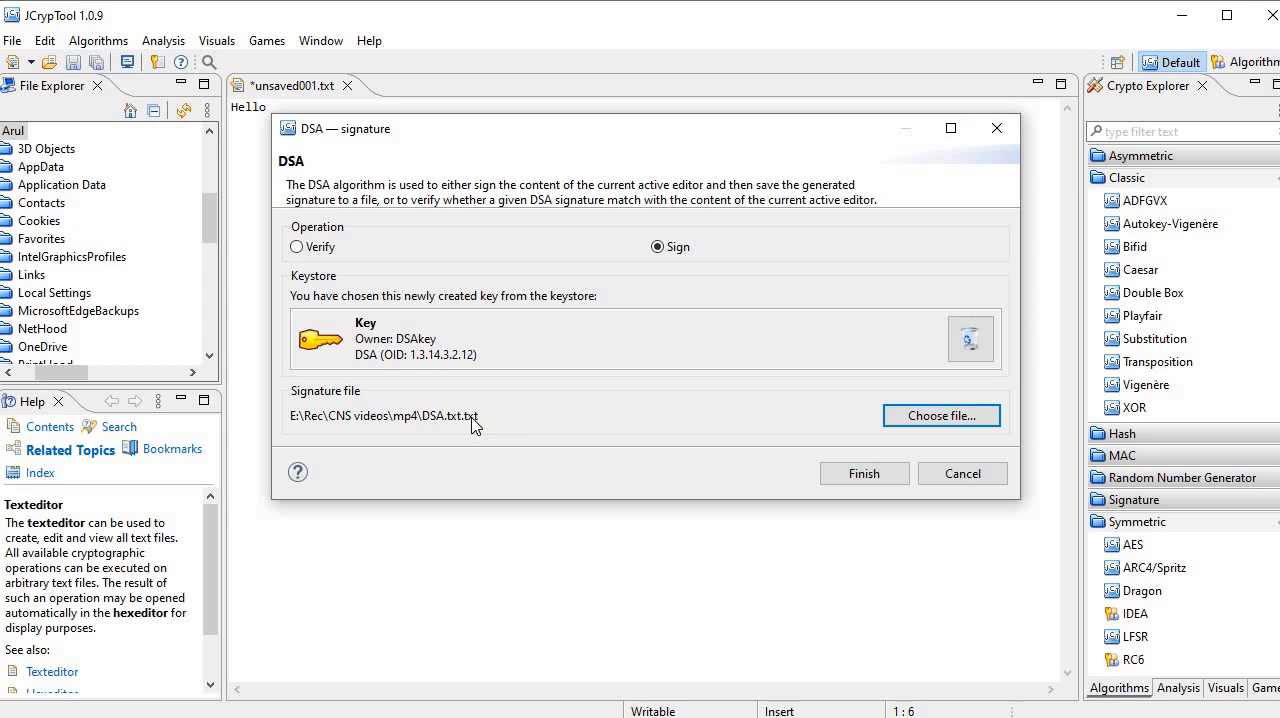
# Step: Sign the text with the new DSA key by entering the key protection password, and dismiss the storage message
pyautogui.click(882, 476)
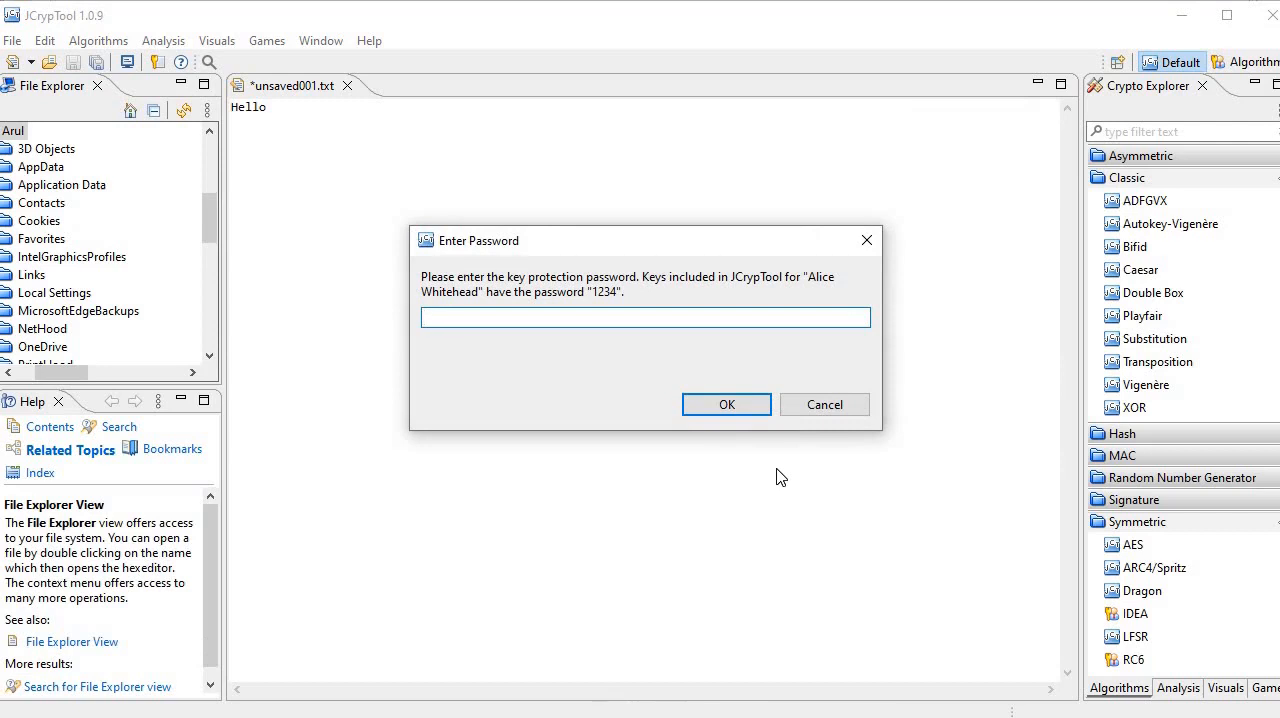
pyautogui.write('1234')
pyautogui.click(702, 410)
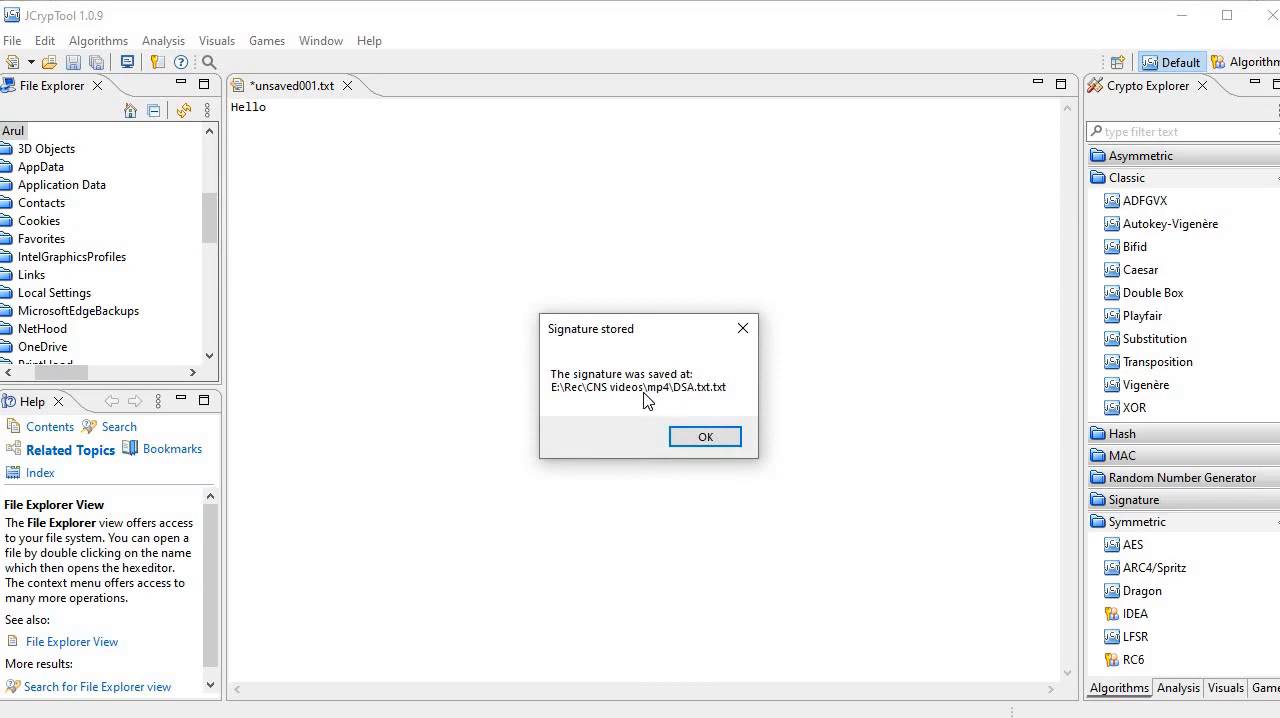
pyautogui.click(706, 437)
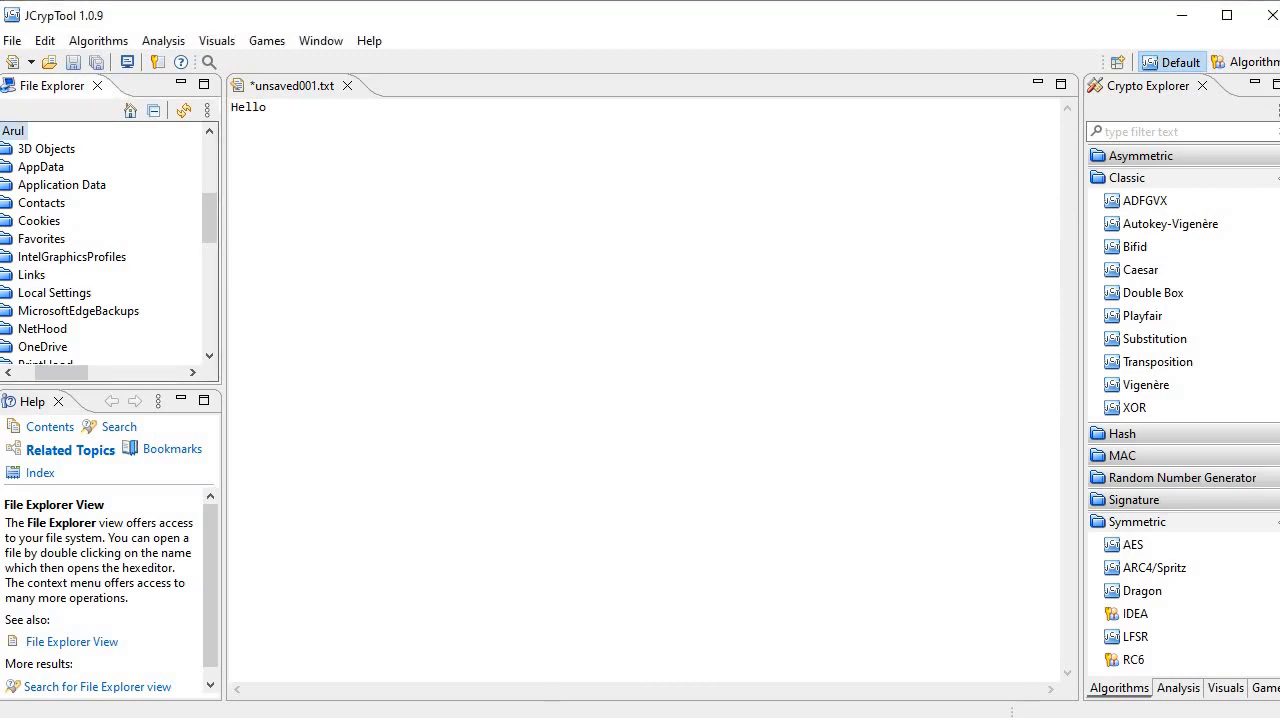
# Step: Open DSA.txt from the mp4 folder in Notepad to examine the stored signature, close it, and return to JCrypTool
pyautogui.click(452, 645)
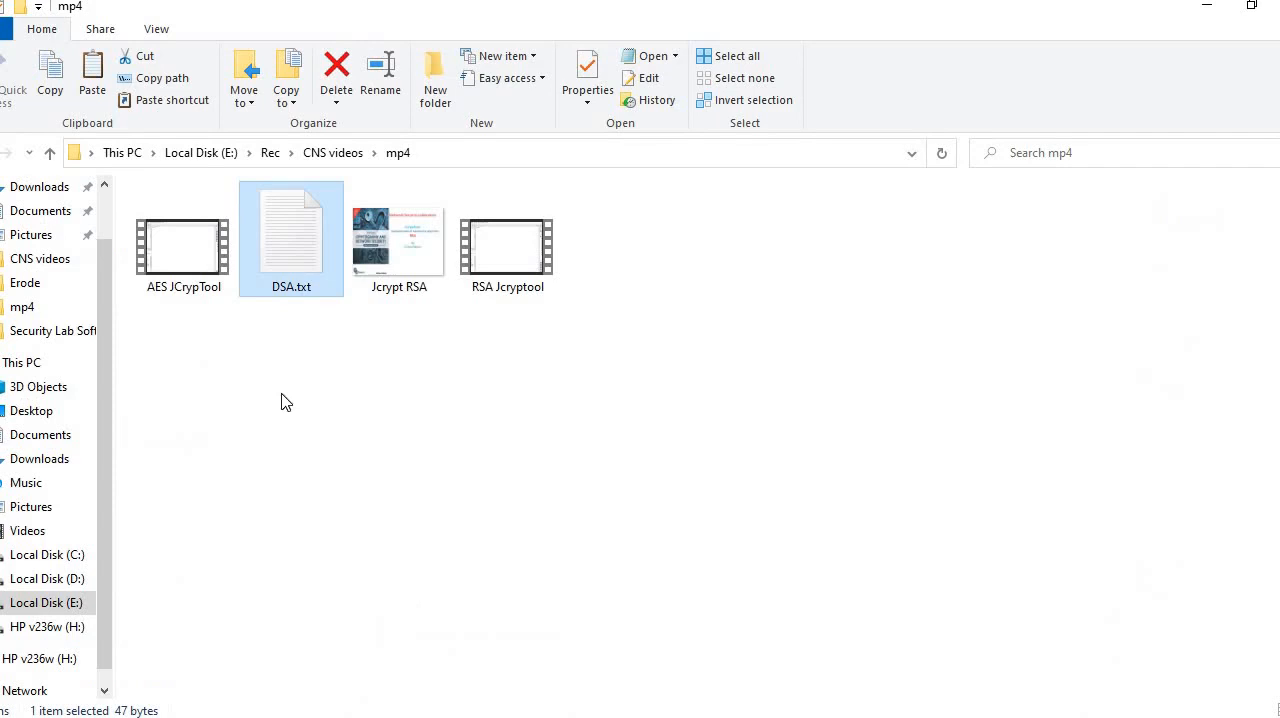
pyautogui.doubleClick(281, 287)
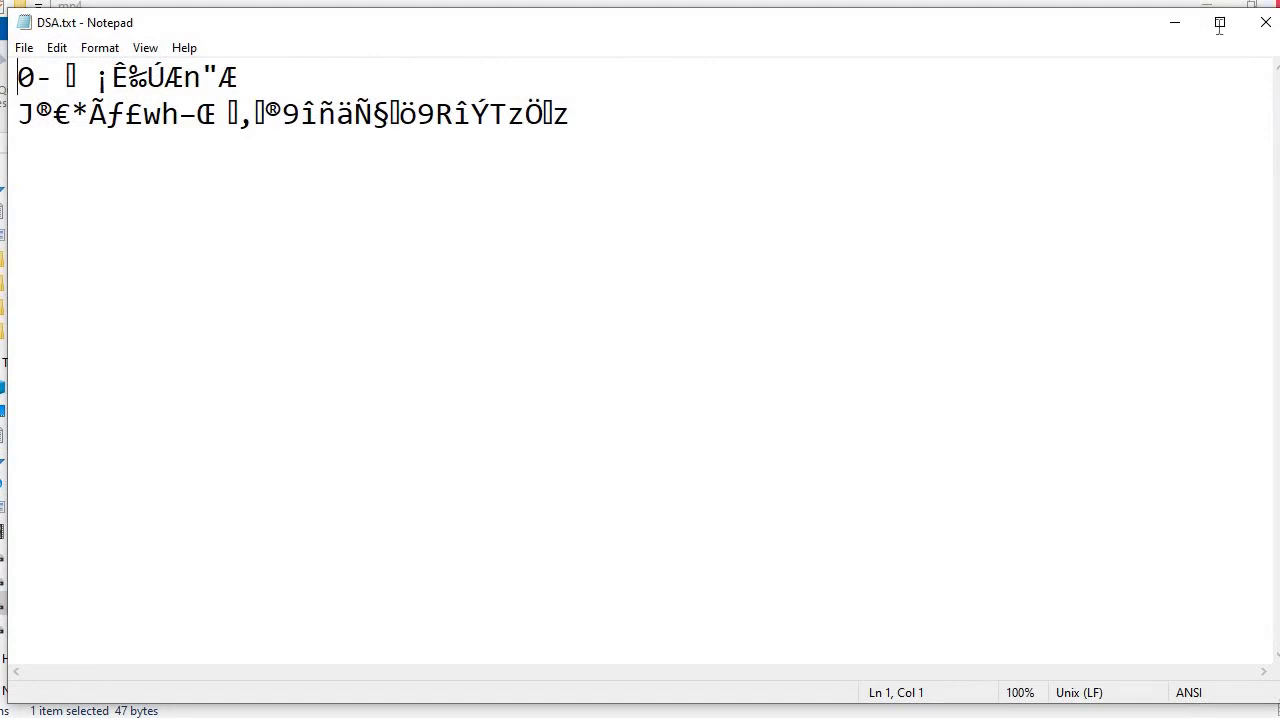
pyautogui.click(1265, 22)
pyautogui.click(594, 716)
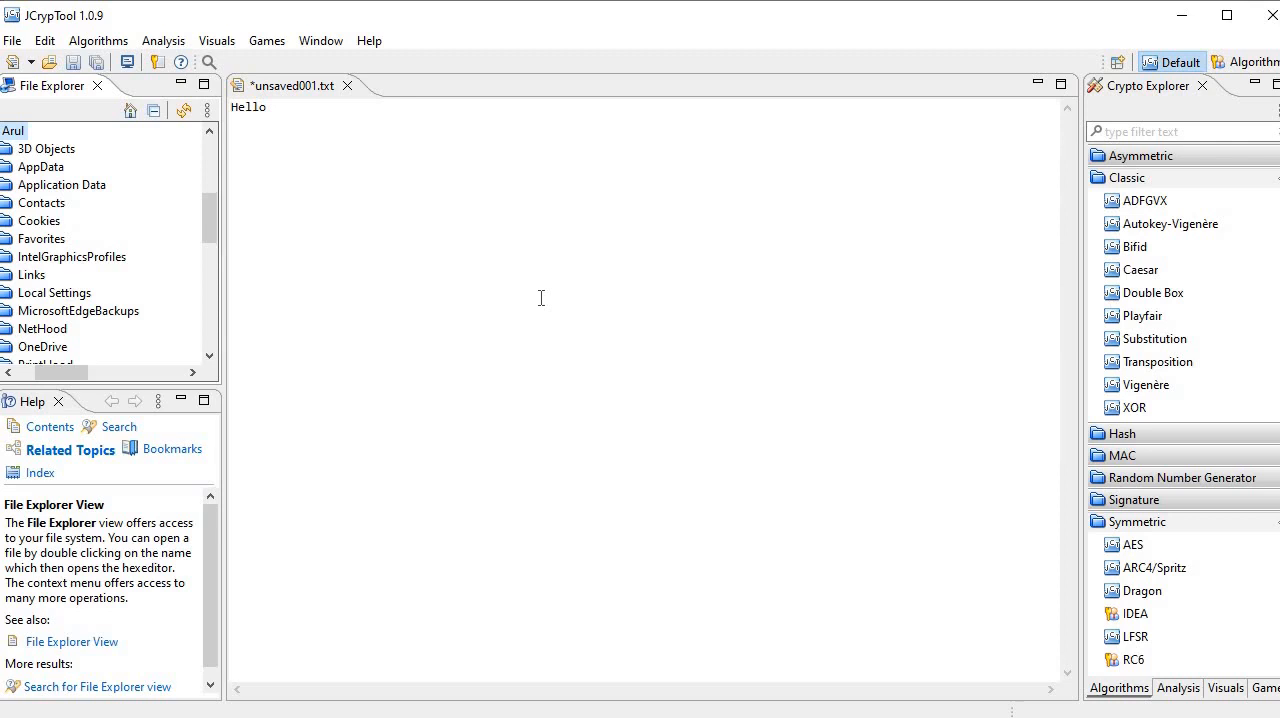
# Step: Verify the DSA signature of the Hello text with the DSAkey public key, using DSA.txt in the mp4 folder as the signature file
pyautogui.click(110, 42)
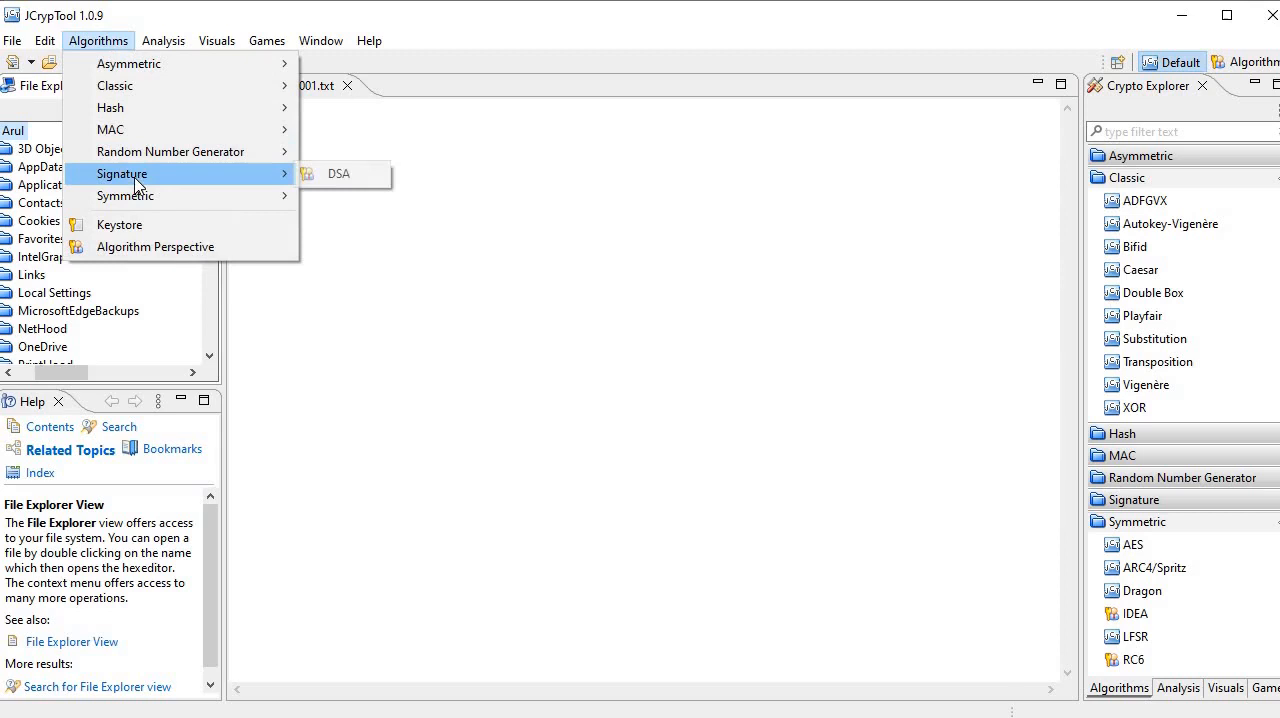
pyautogui.click(335, 176)
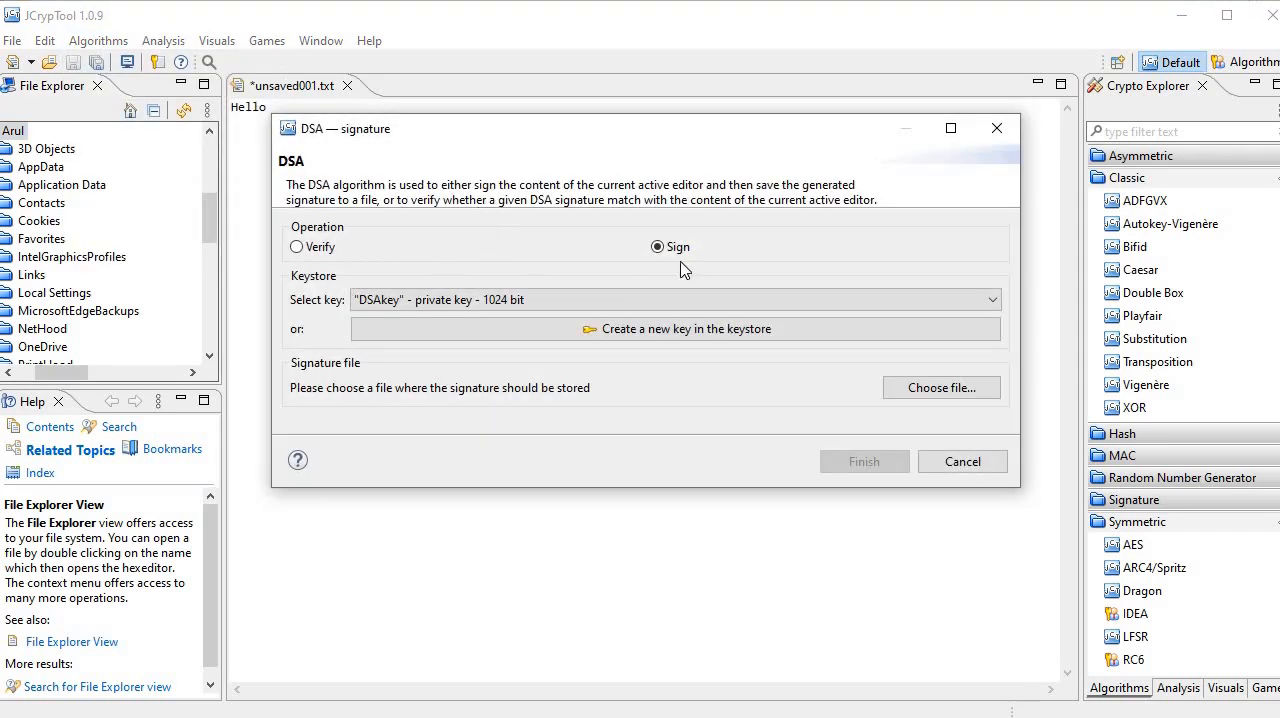
pyautogui.click(296, 248)
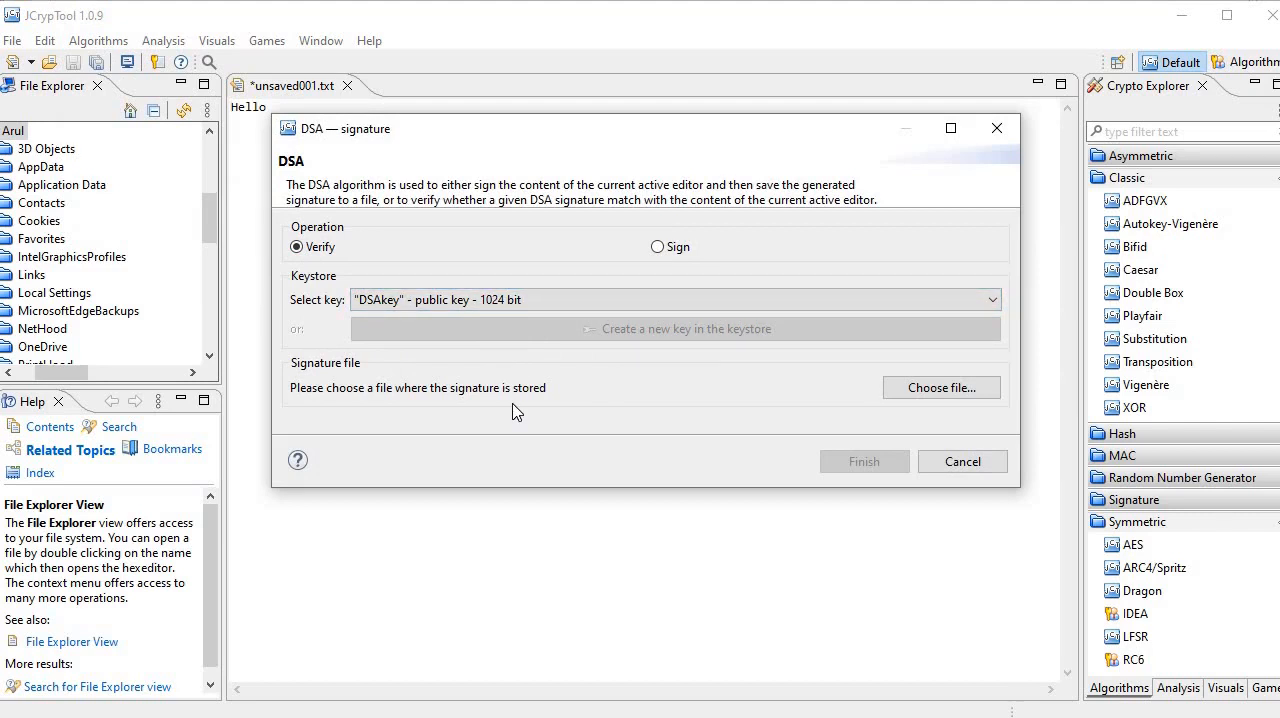
pyautogui.click(942, 388)
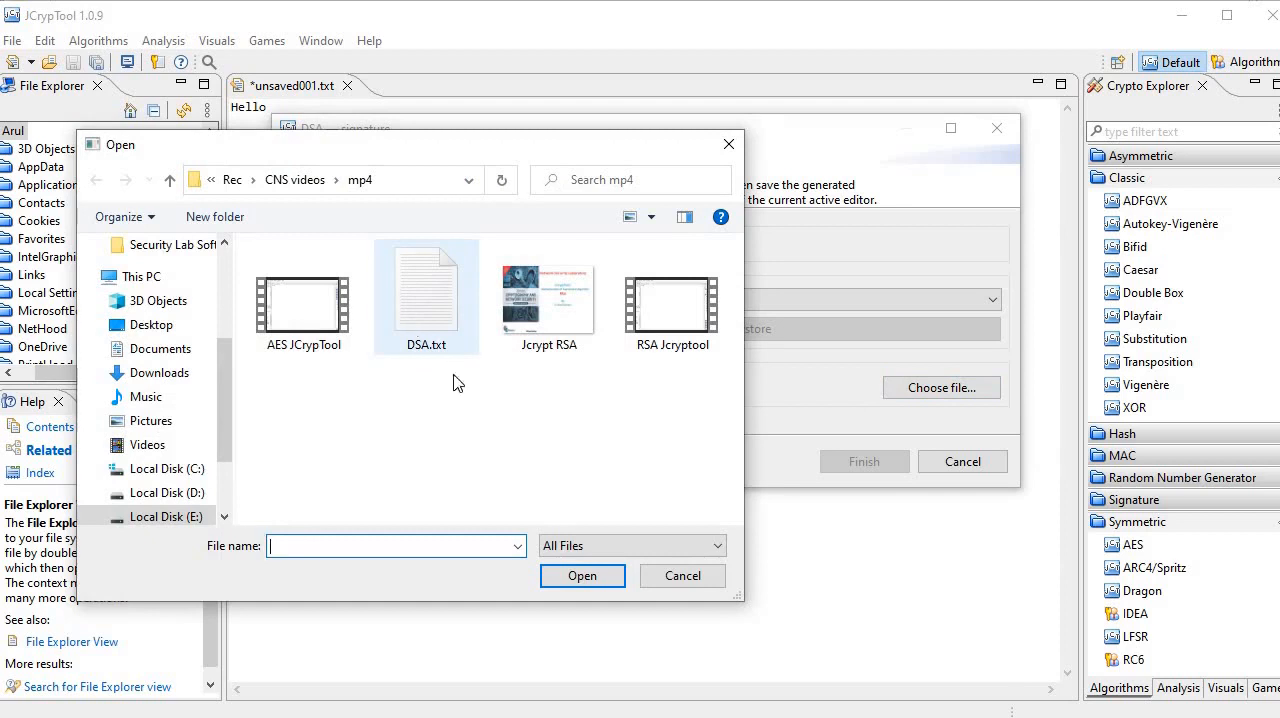
pyautogui.click(426, 300)
pyautogui.click(575, 576)
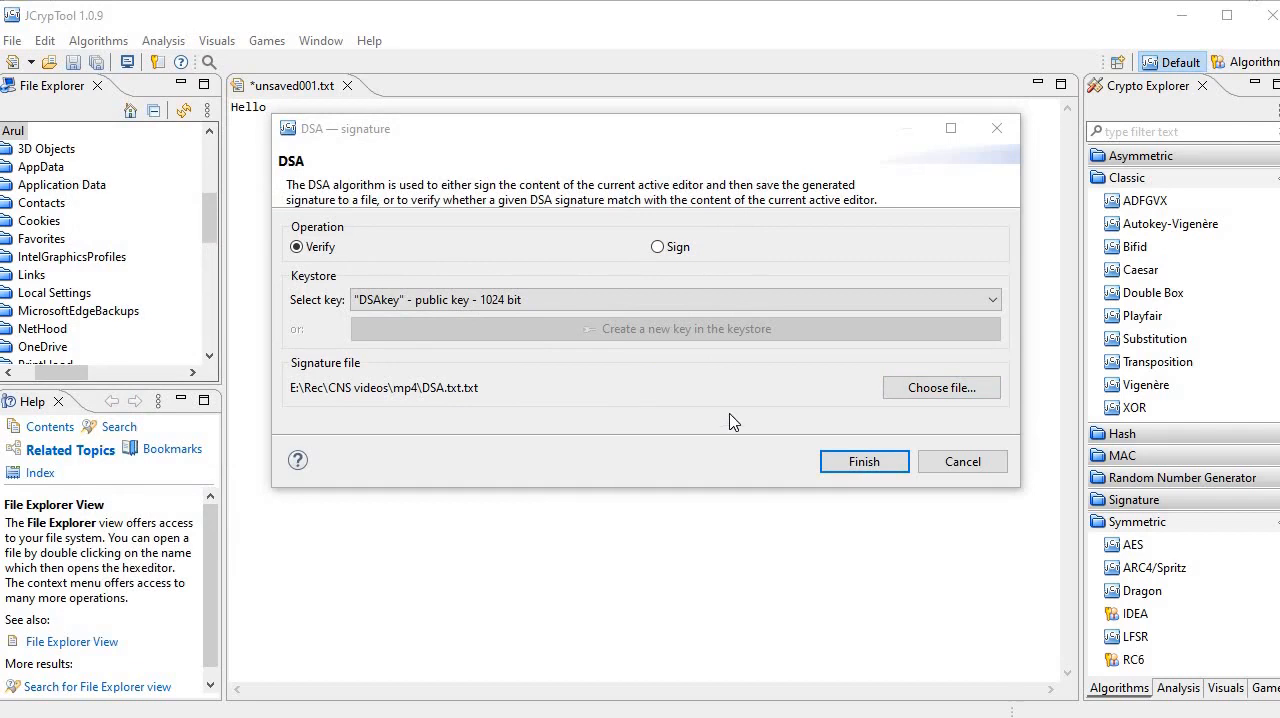
pyautogui.click(849, 464)
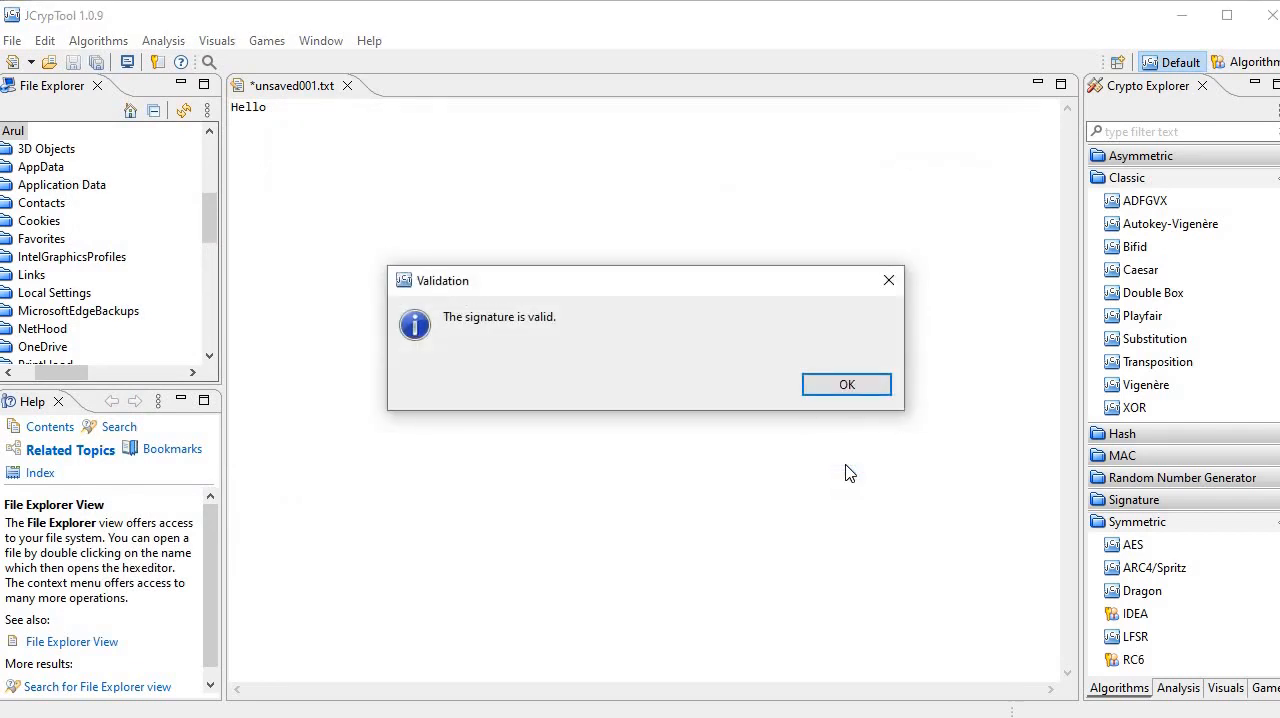